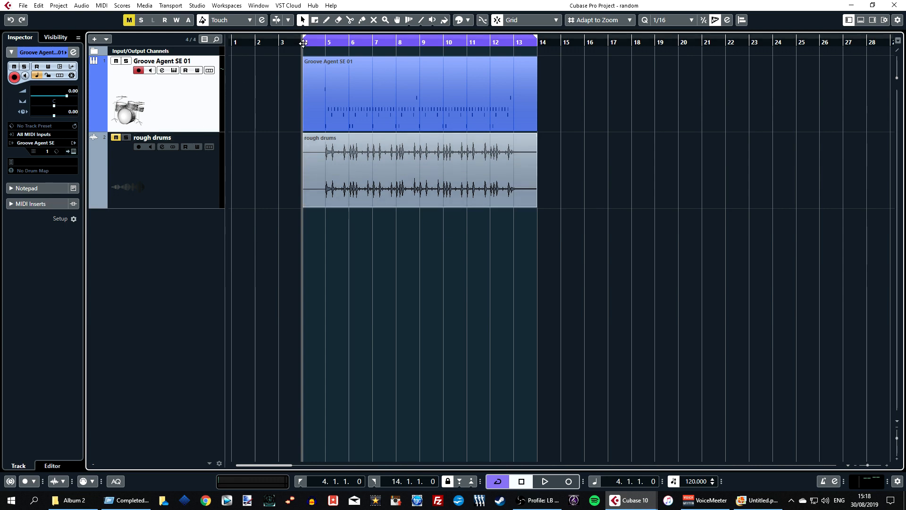
# Play the unquantized Groove Agent SE 01 drum part from bar 4 to hear its timing.
pyautogui.press('space')
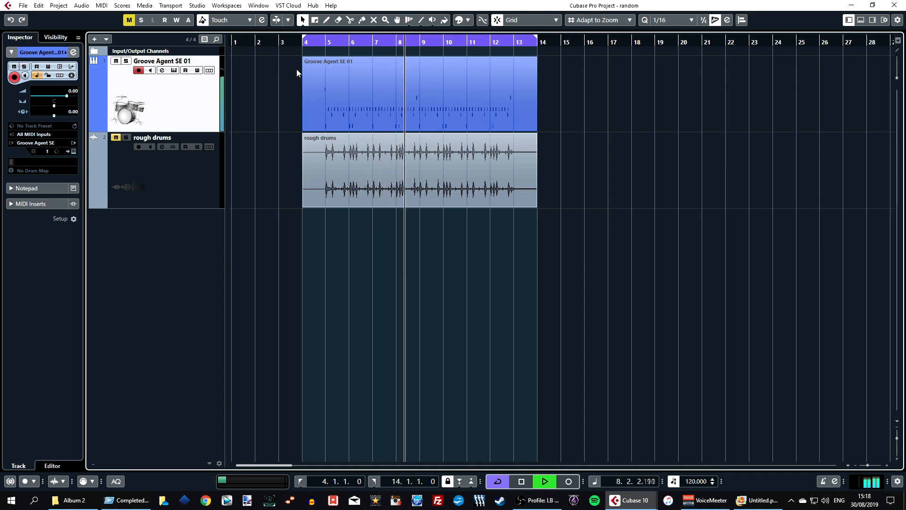
pyautogui.click(317, 69)
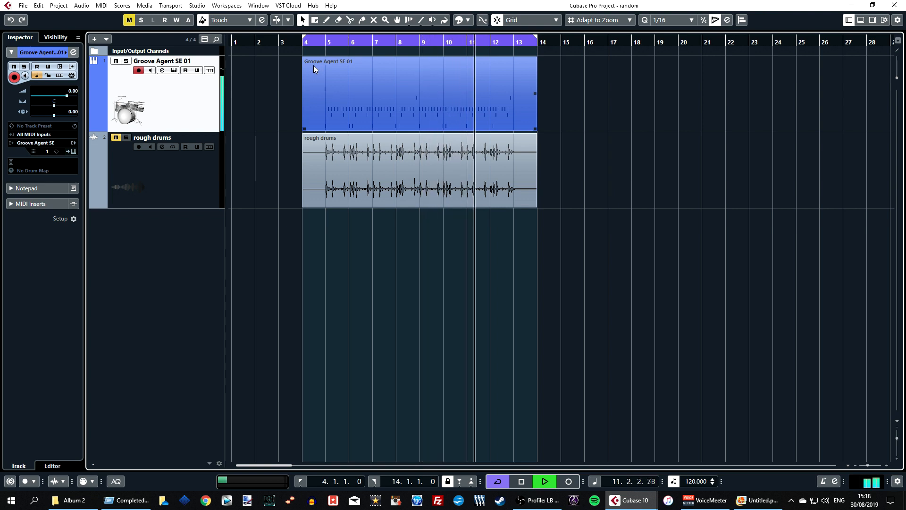
pyautogui.click(287, 101)
pyautogui.press('space')
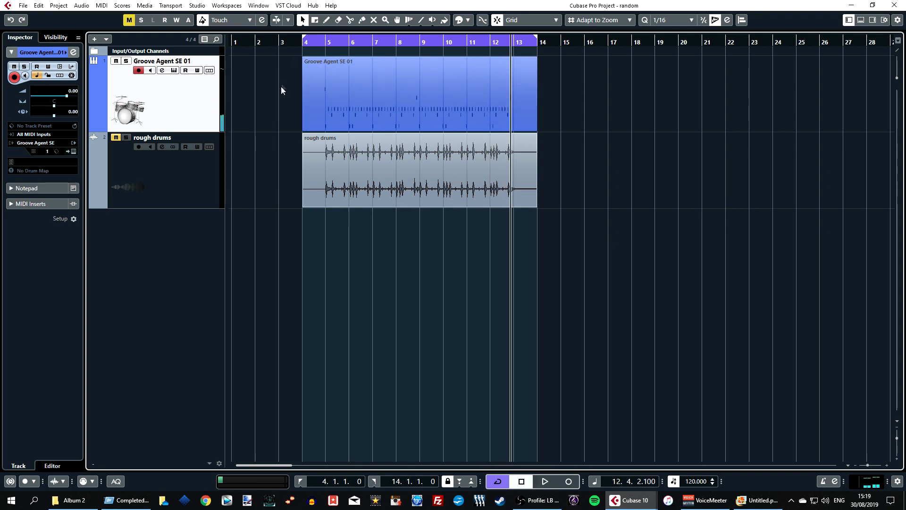
# Open the Groove Agent SE 01 MIDI part in the Key Editor and zoom in on the notes from bar 5.
pyautogui.doubleClick(378, 98)
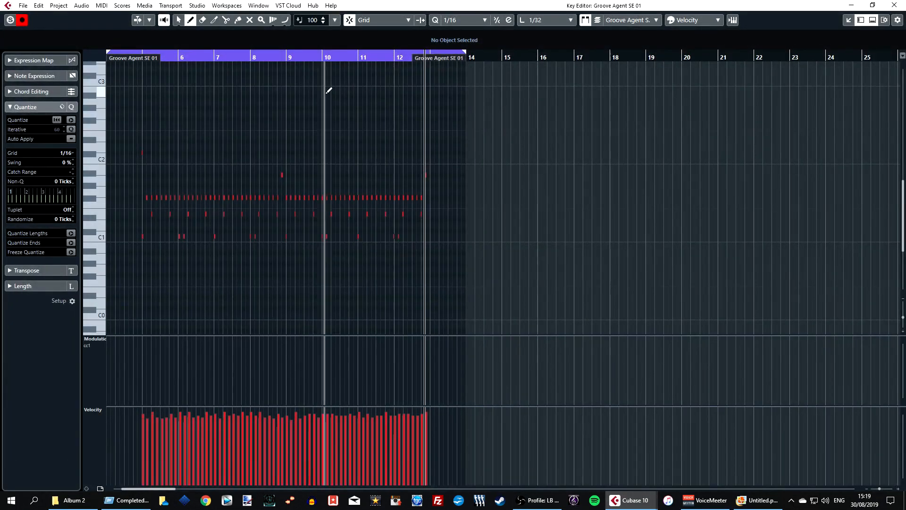
pyautogui.press('h')
pyautogui.press('h')
pyautogui.press('h')
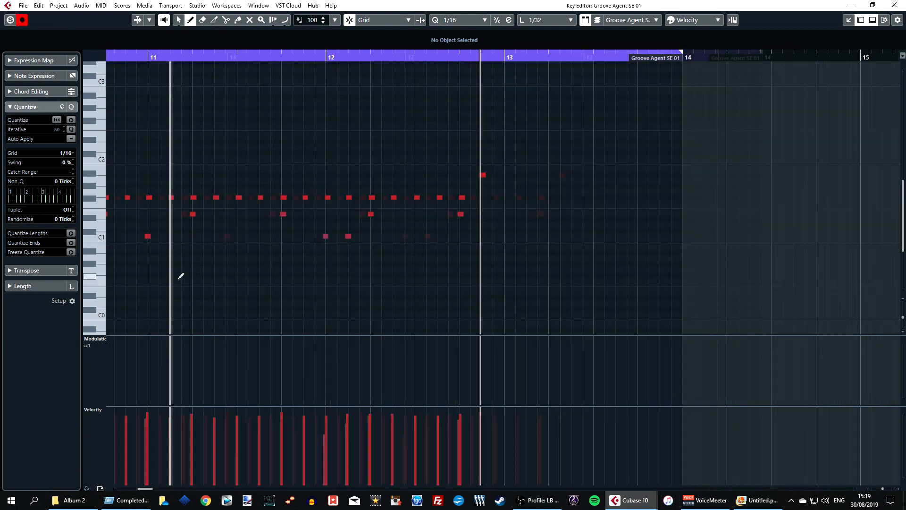
pyautogui.hscroll(-10, 178, 282)
pyautogui.hscroll(-5, 181, 278)
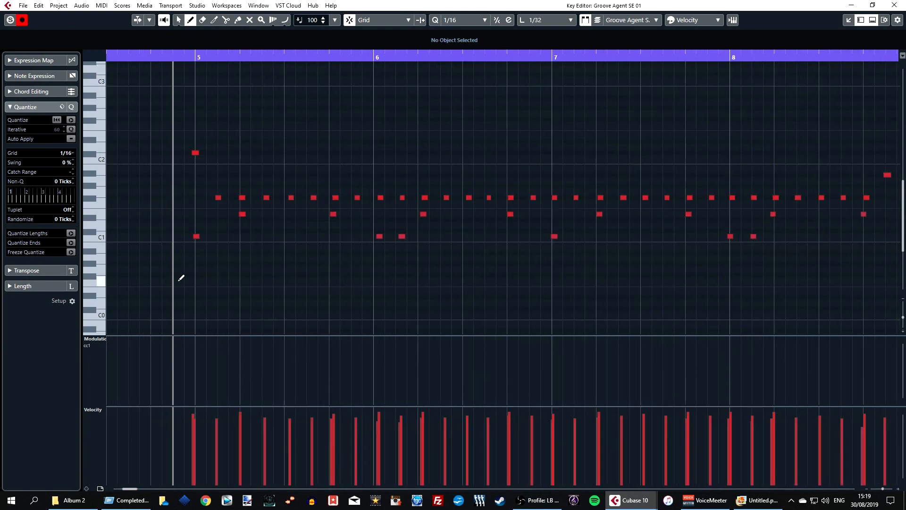
# Select all drum notes and set the quantize grid to 1/8.
pyautogui.hotkey('ctrl', 'a')
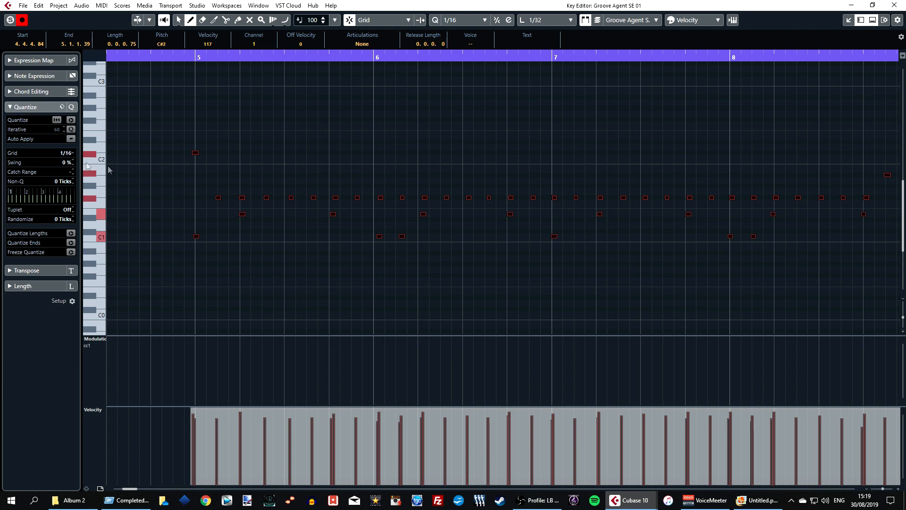
pyautogui.click(72, 154)
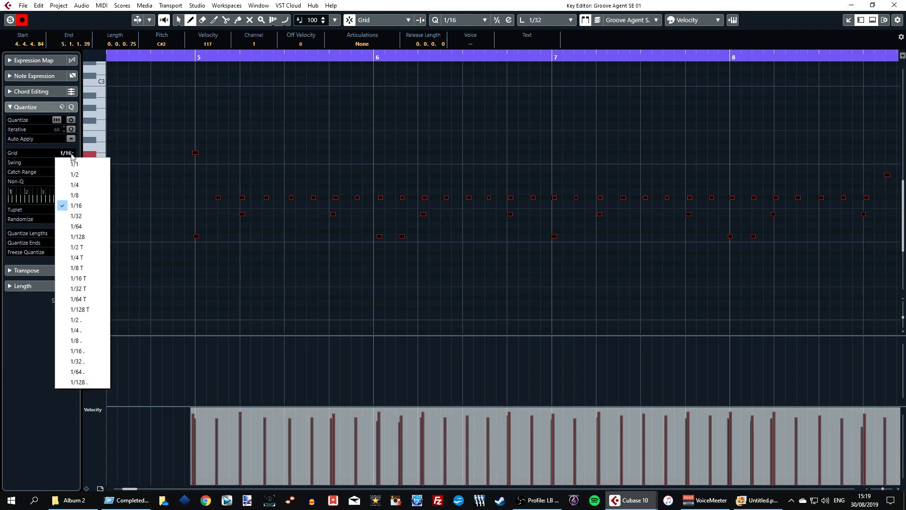
pyautogui.click(75, 195)
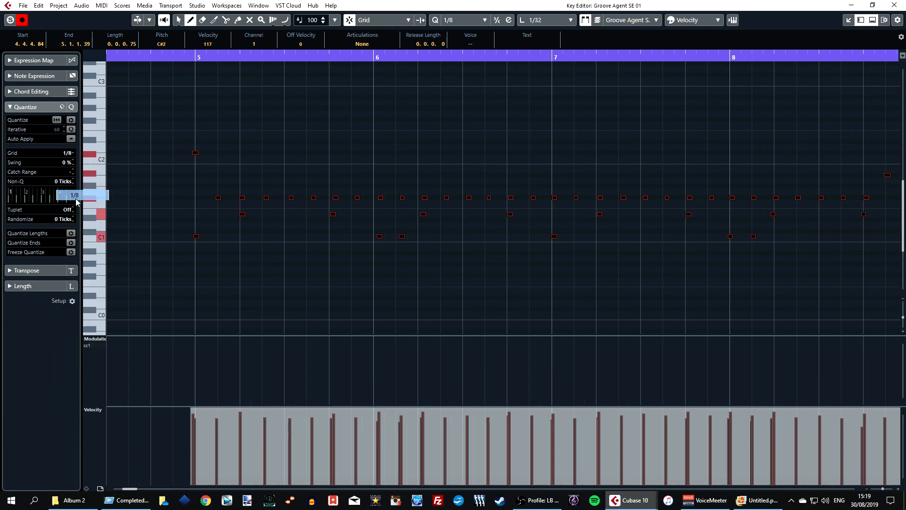
pyautogui.click(180, 57)
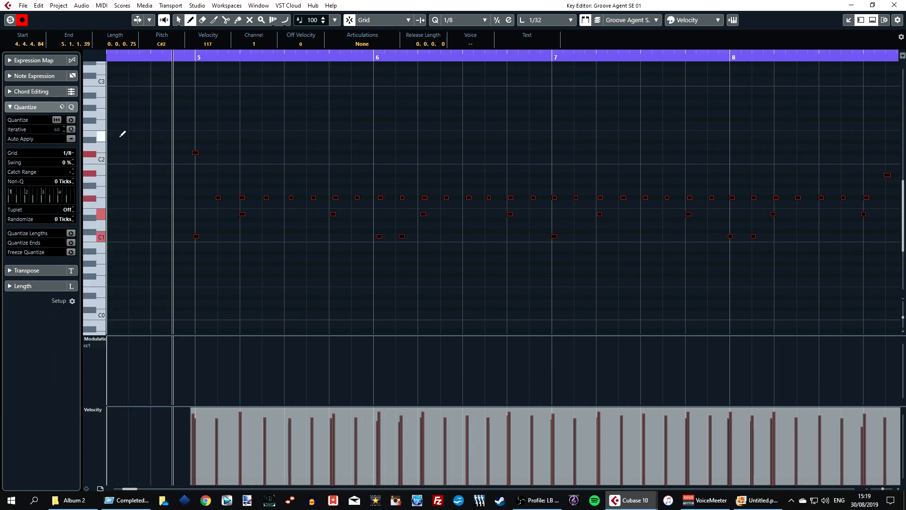
# Quantize the selected notes with randomize set to 5 ticks, and listen to the result.
pyautogui.click(72, 217)
pyautogui.click(73, 217)
pyautogui.click(73, 216)
pyautogui.click(73, 216)
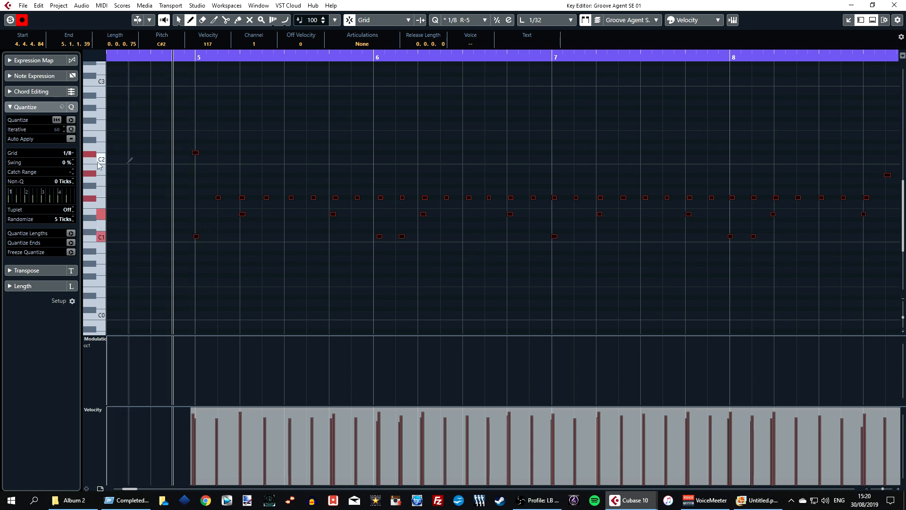
pyautogui.click(71, 120)
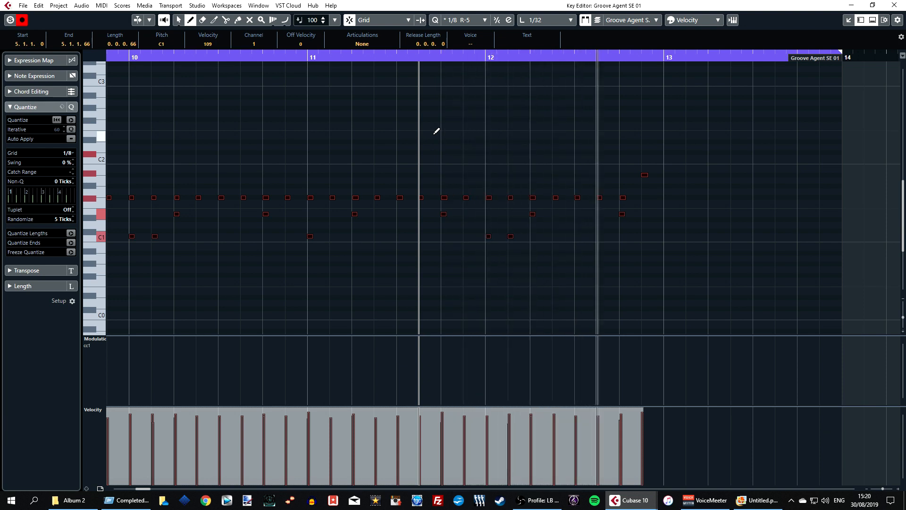
pyautogui.press('space')
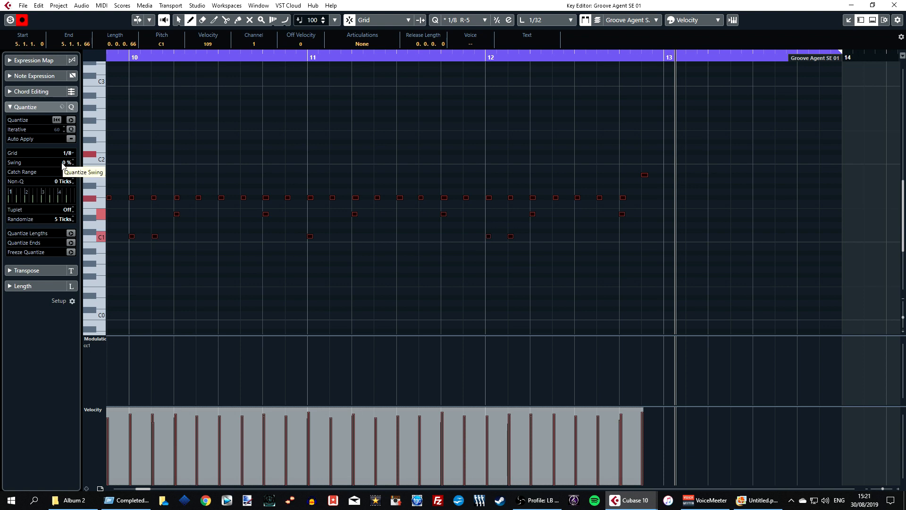
# Set the quantize swing to 10 % and quantize the selected drum notes again.
pyautogui.scroll(3, 72, 163)
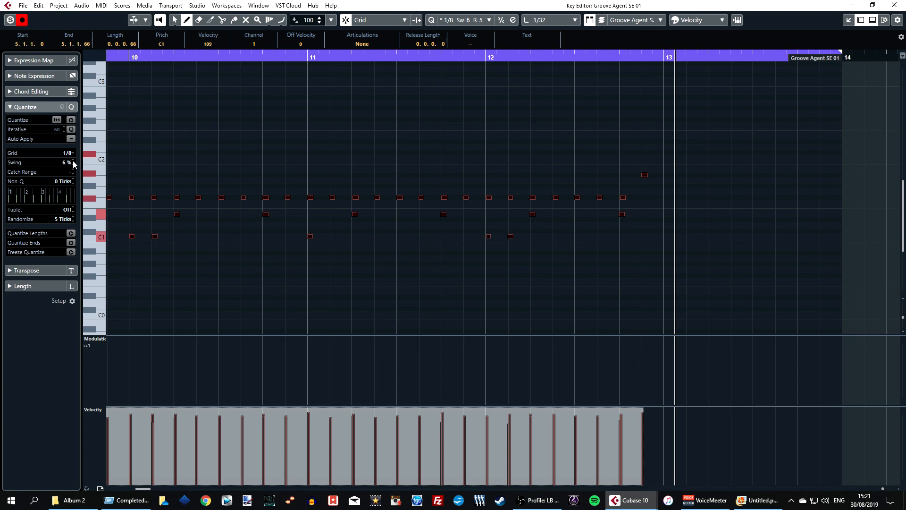
pyautogui.scroll(1, 73, 164)
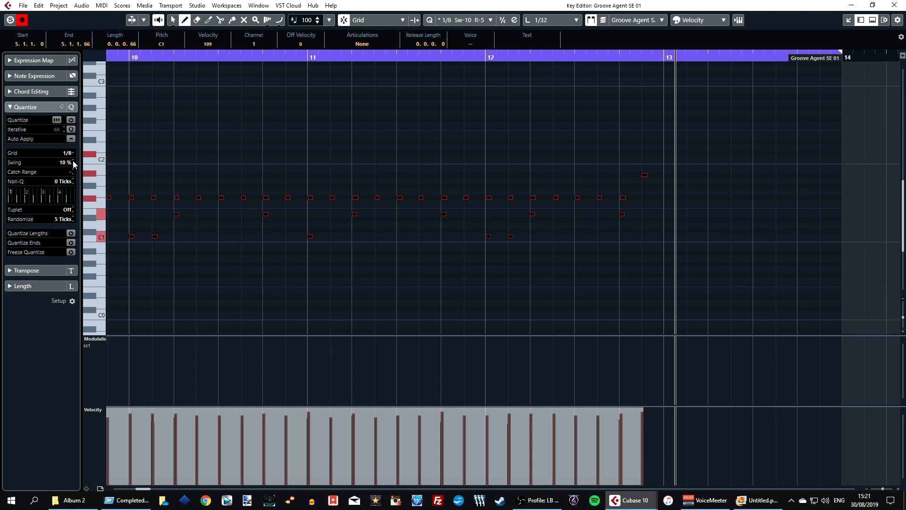
pyautogui.click(70, 120)
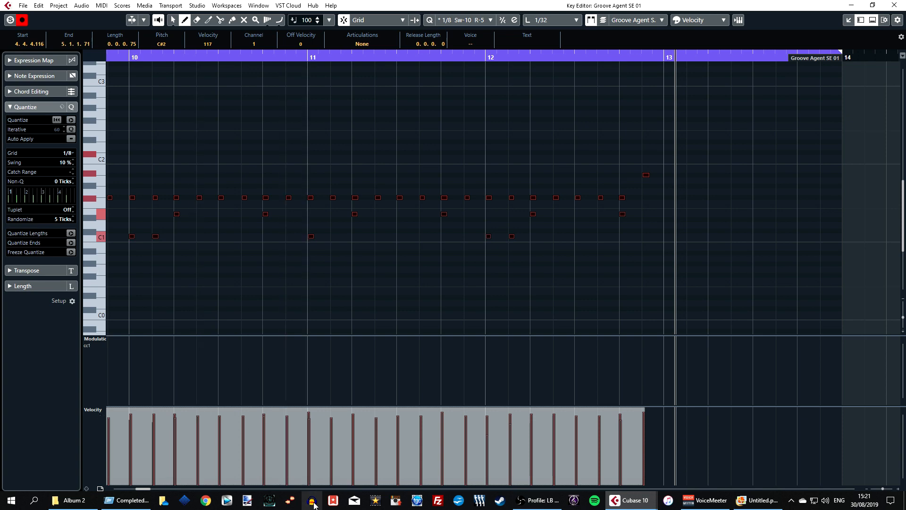
# Play the swung drum pattern from bar 5 and close the Key Editor.
pyautogui.moveTo(143, 492); pyautogui.dragTo(128, 490)
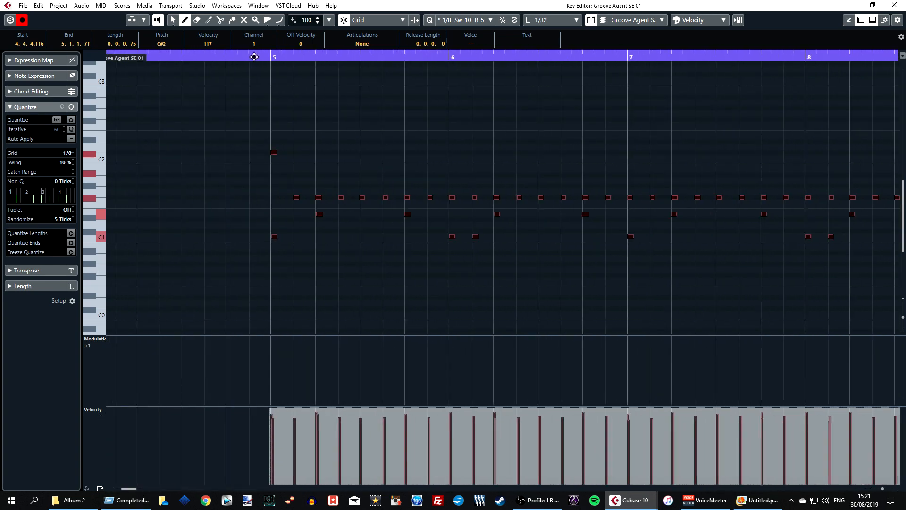
pyautogui.click(271, 58)
pyautogui.press('space')
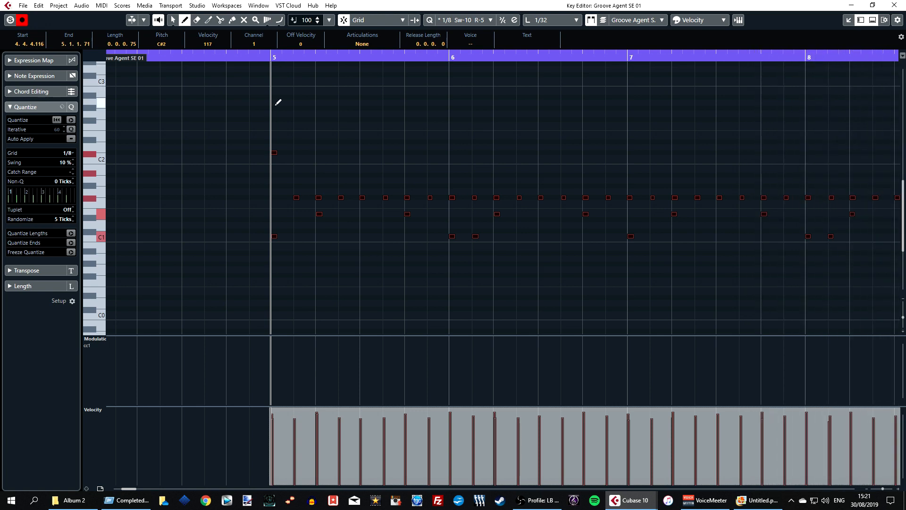
pyautogui.click(894, 6)
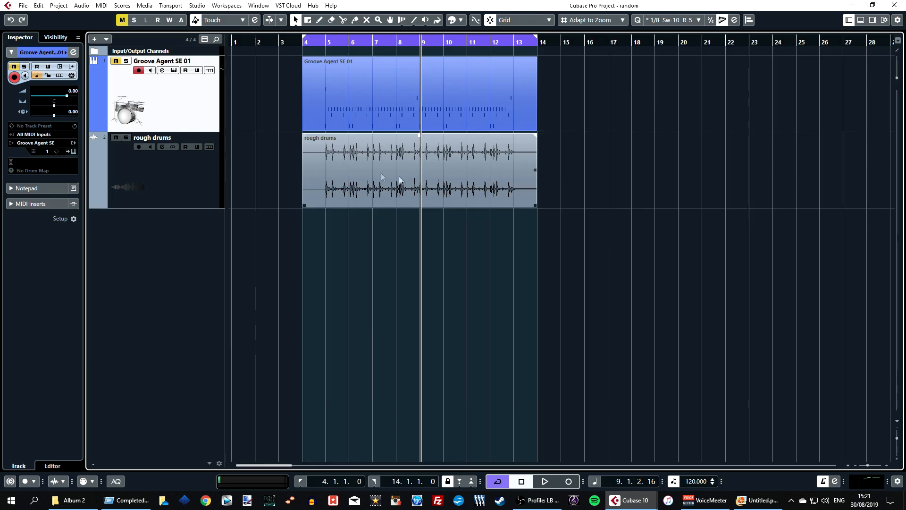
# Play the rough drums audio track from bar 5 to hear its unquantized timing.
pyautogui.click(326, 42)
pyautogui.click(326, 58)
pyautogui.press('space')
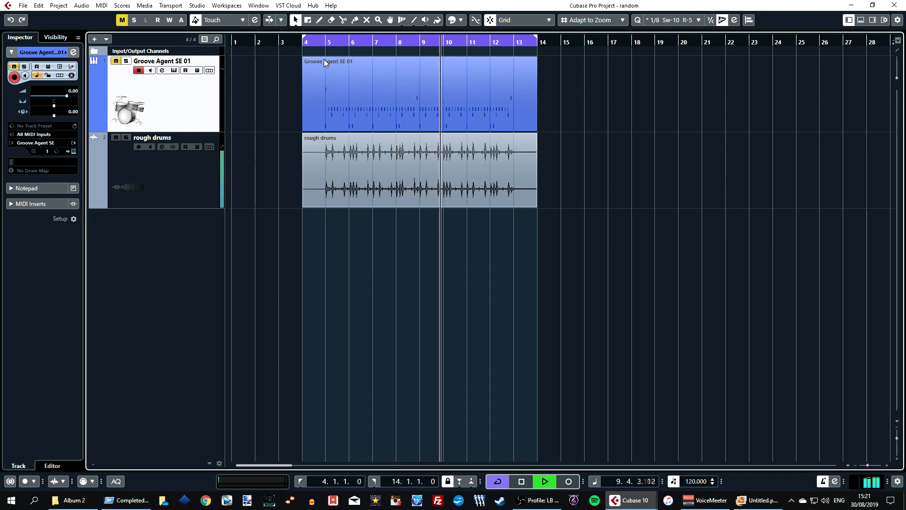
pyautogui.press('space')
# Quantize the rough drums audio event with AudioWarp, using the 1/8 grid, 10 % swing and 5 ticks of randomize.
pyautogui.click(370, 168)
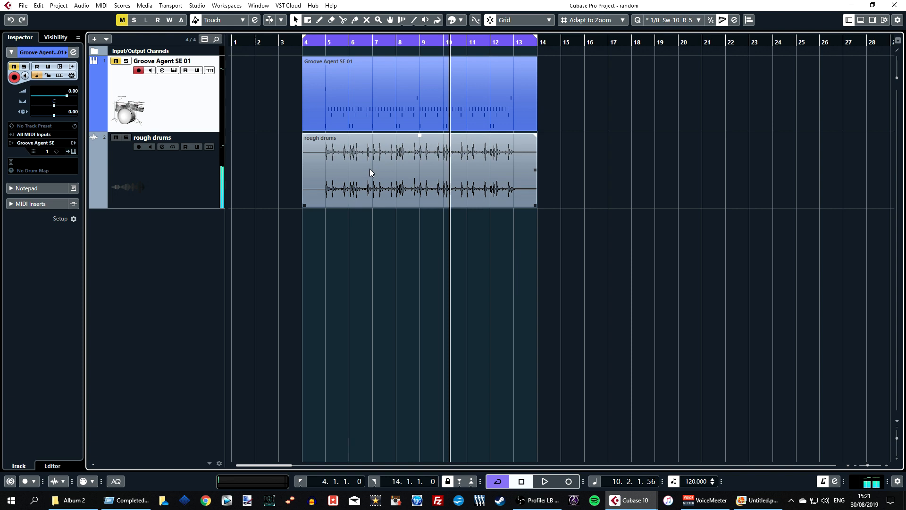
pyautogui.click(370, 168)
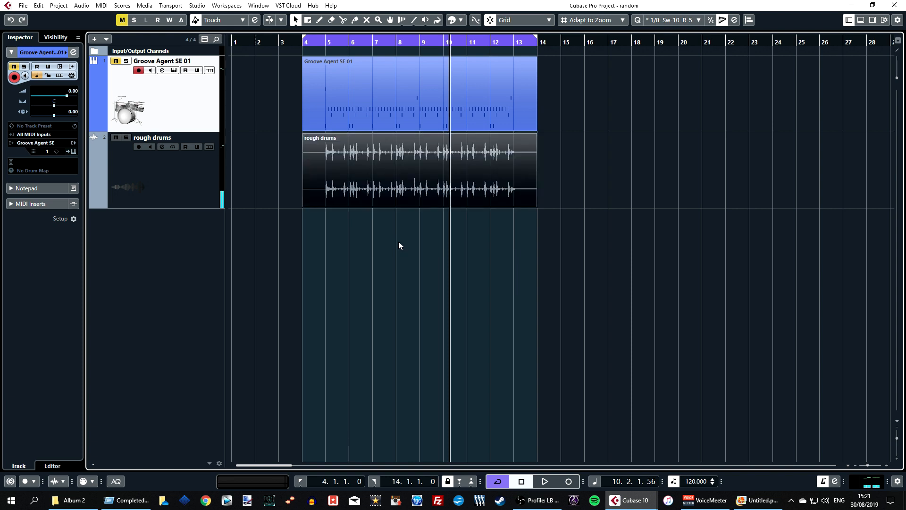
pyautogui.click(721, 20)
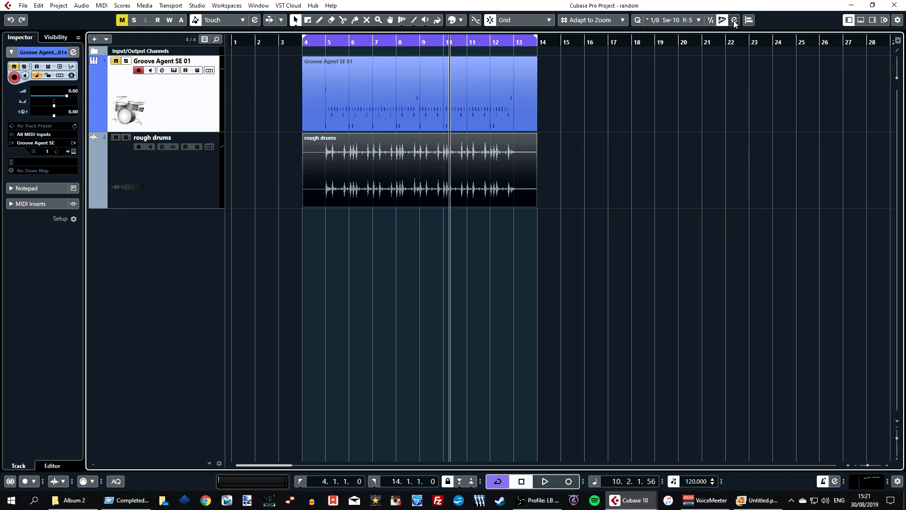
pyautogui.click(735, 20)
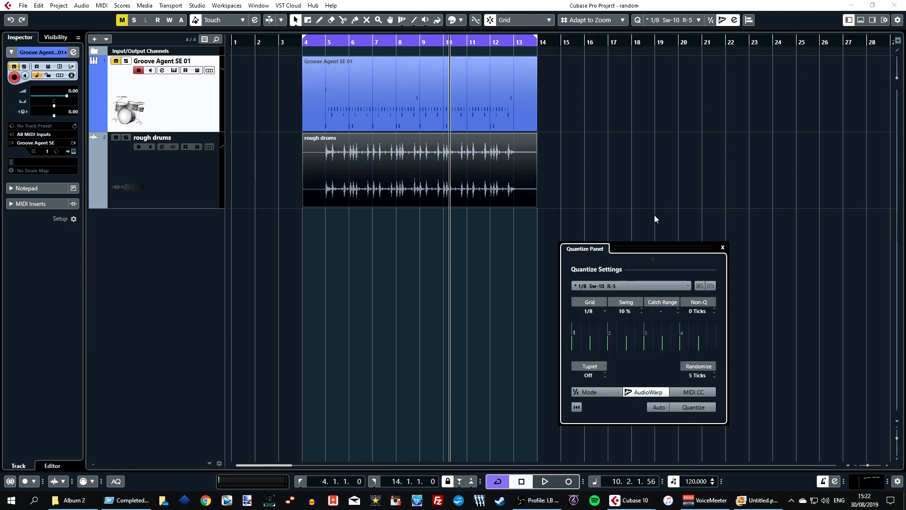
pyautogui.moveTo(648, 253); pyautogui.dragTo(637, 113)
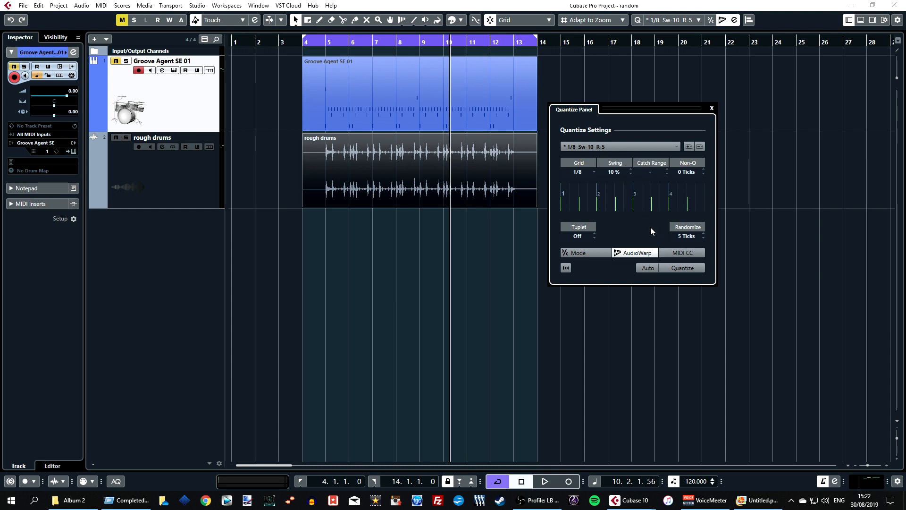
pyautogui.click(687, 268)
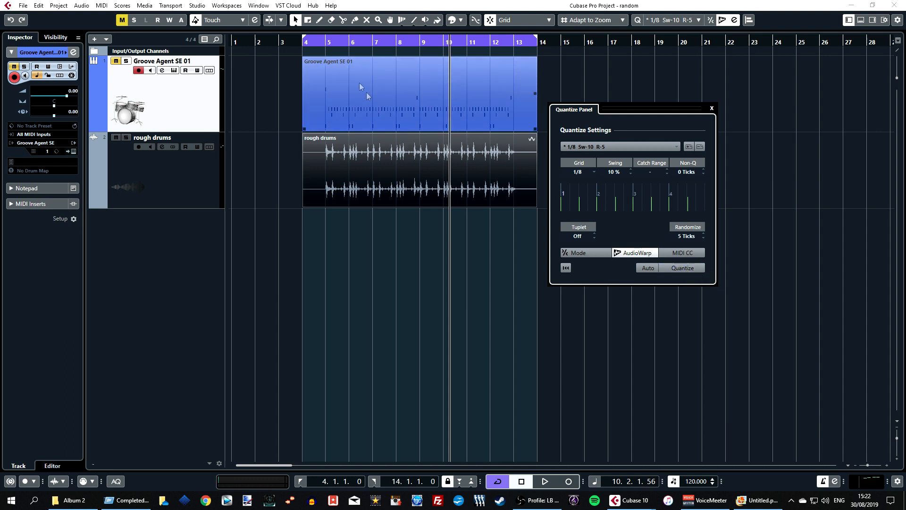
# Play the quantized rough drums audio from bar 5 to check its timing.
pyautogui.click(329, 43)
pyautogui.press('space')
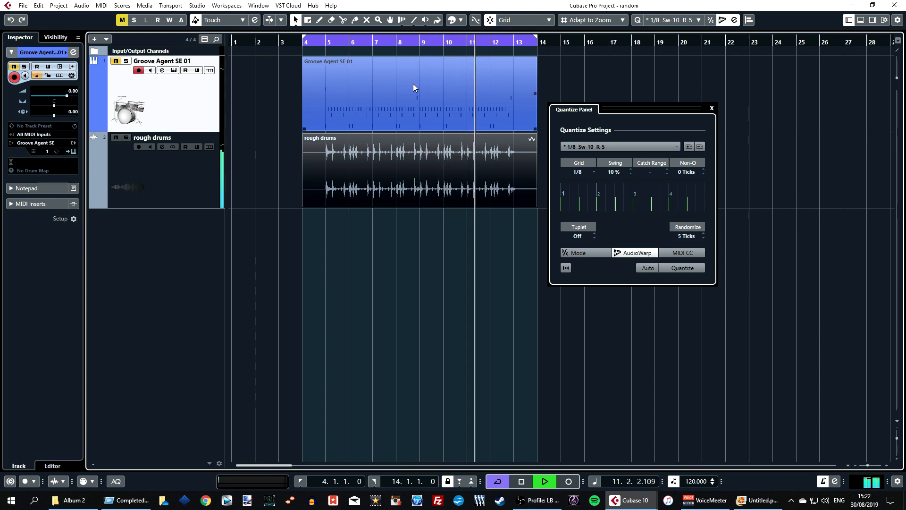
pyautogui.press('space')
pyautogui.click(420, 229)
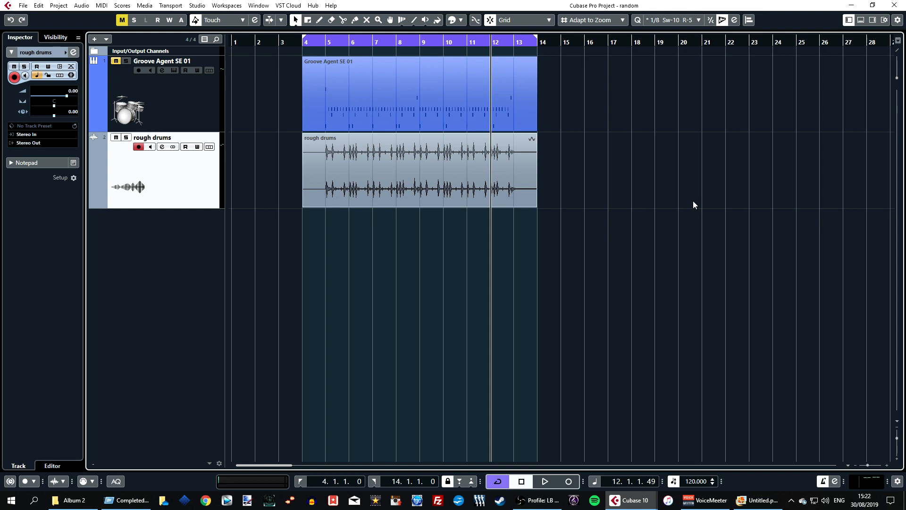
pyautogui.click(602, 203)
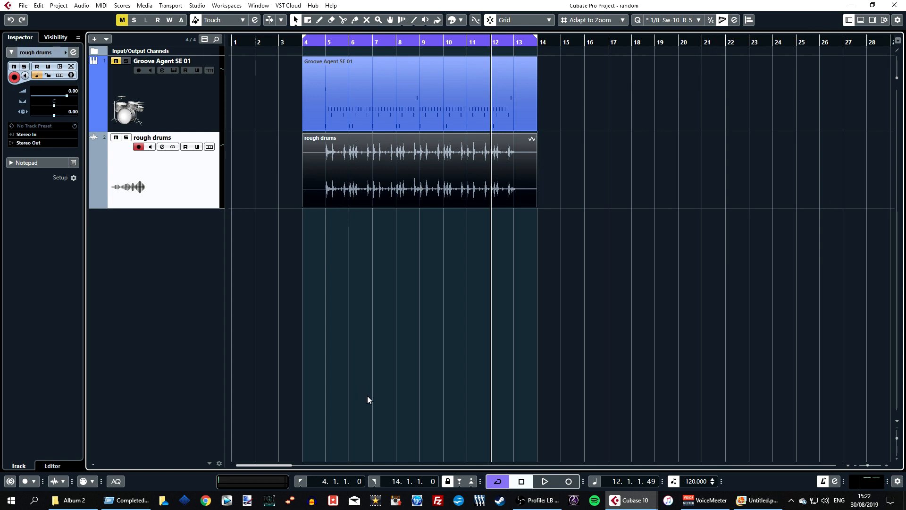
pyautogui.click(603, 276)
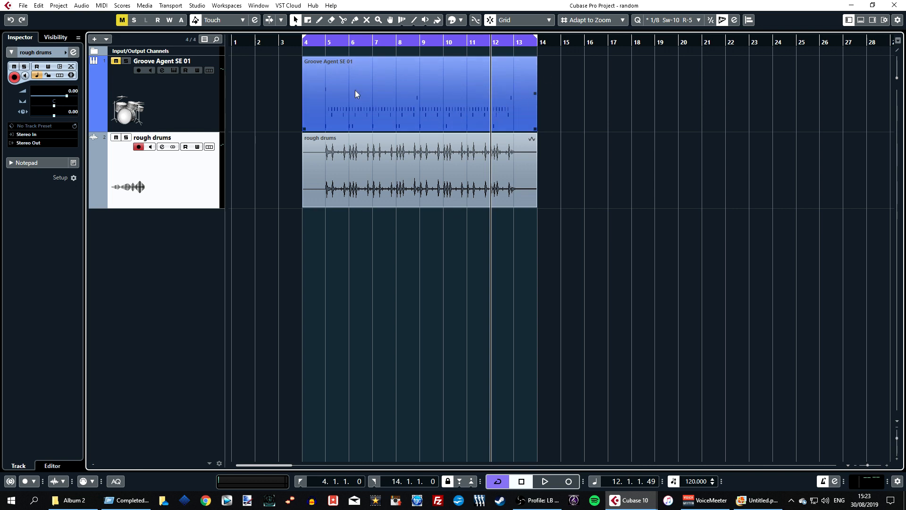
pyautogui.click(658, 151)
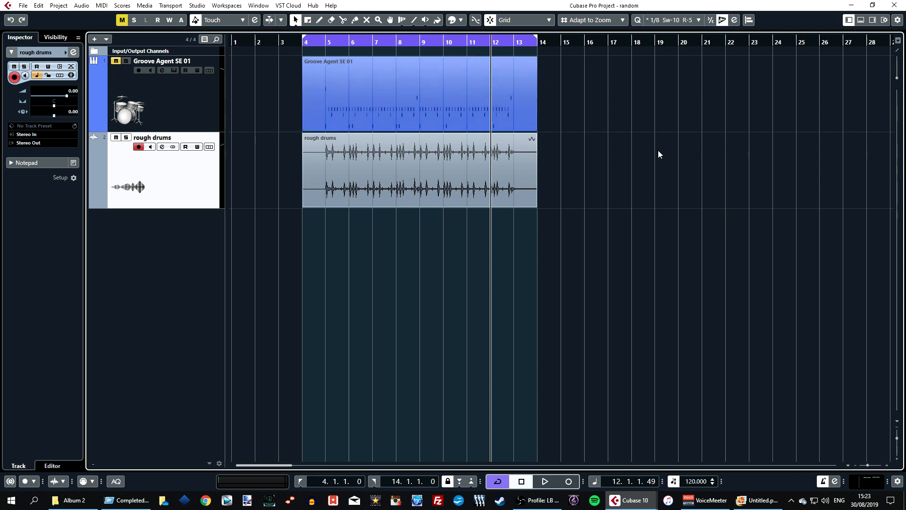